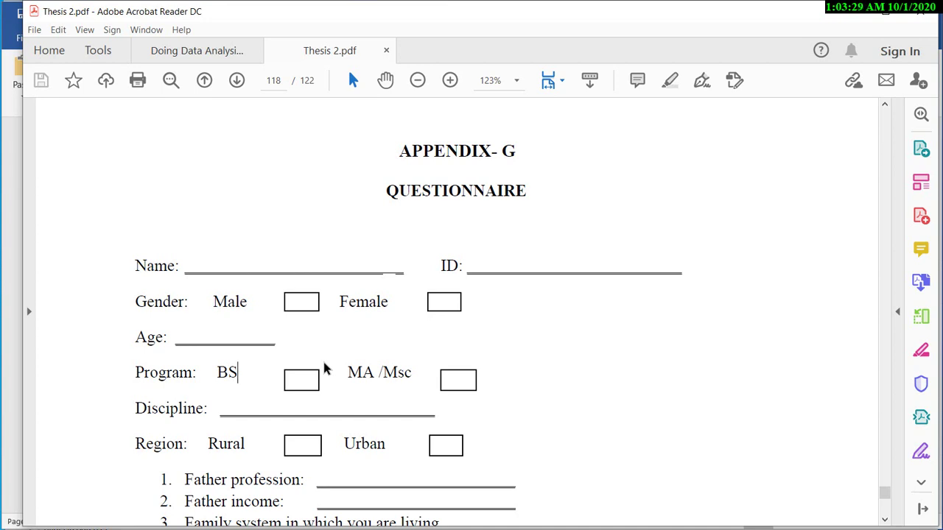
Review the demographic fields of the Appendix G questionnaire, from gender and discipline down to the family system question
drag(215, 303, 253, 304)
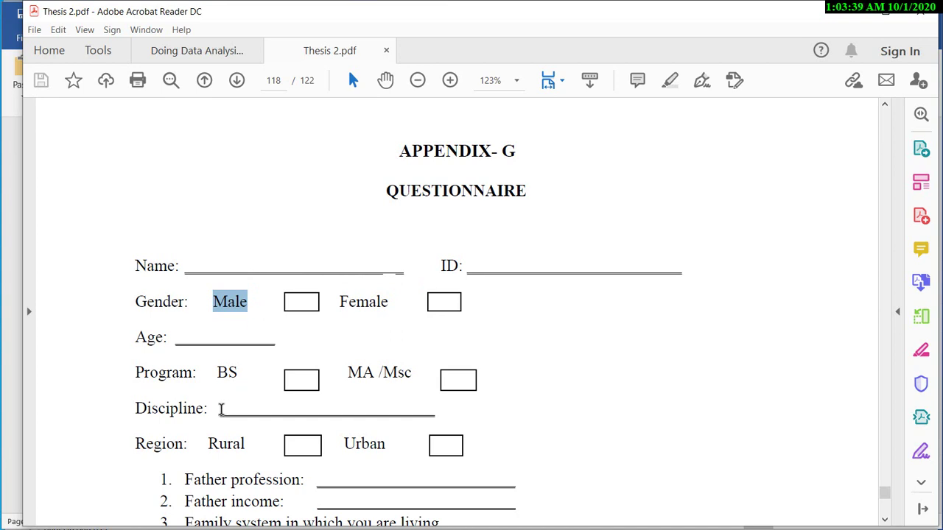
click(221, 409)
double_click(221, 409)
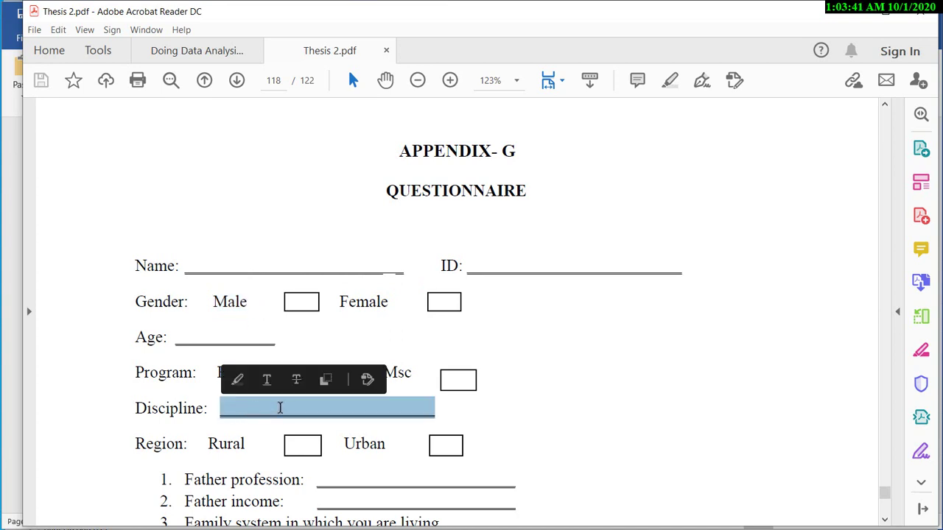
click(273, 413)
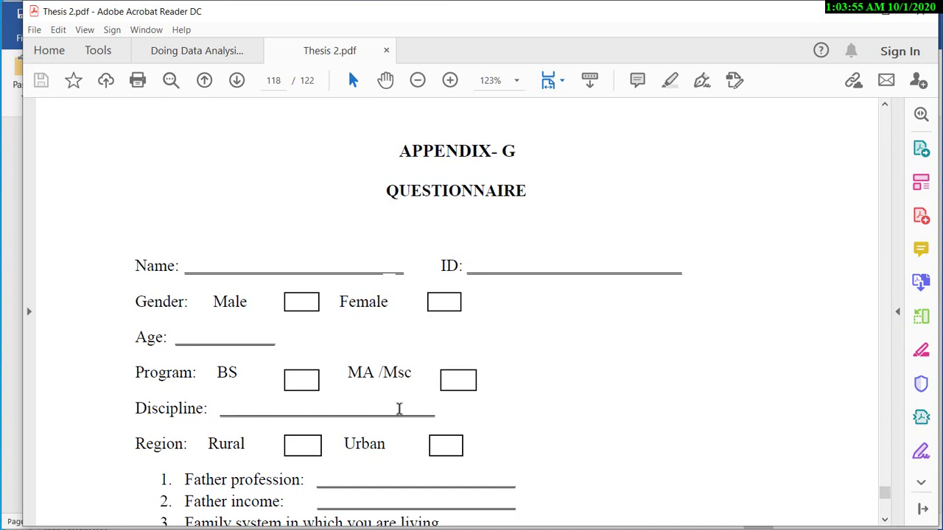
click(885, 520)
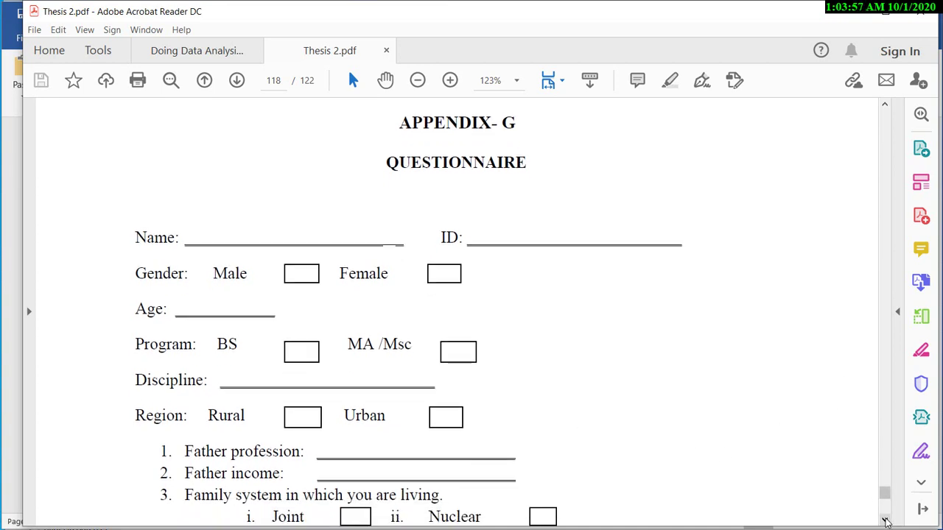
drag(887, 521, 886, 521)
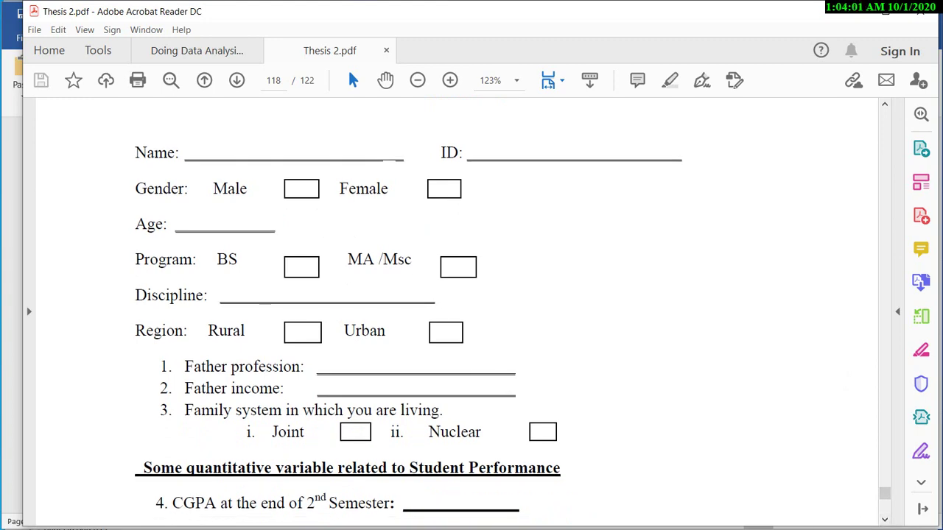
Switch to the SPSS Data Editor and examine the Name column of the questionnaire variables, starting with Gender
key(alt+Tab)
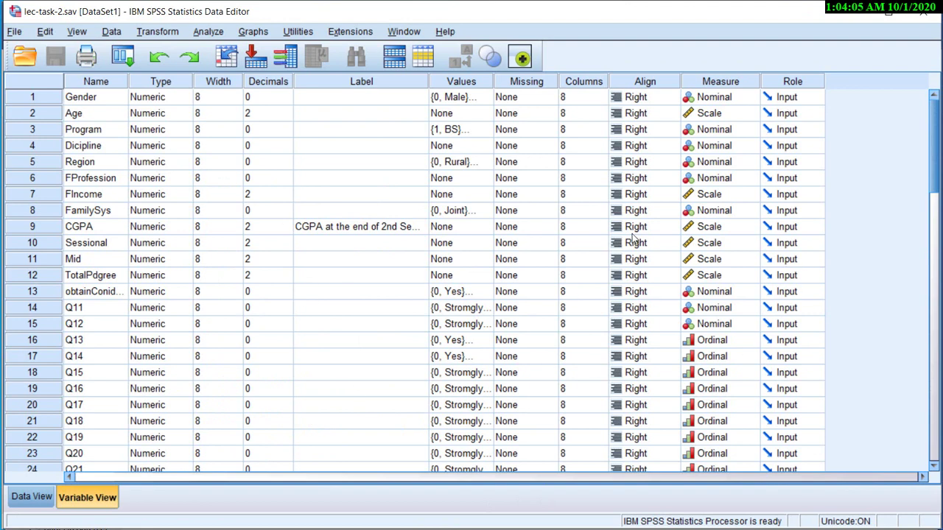
click(105, 83)
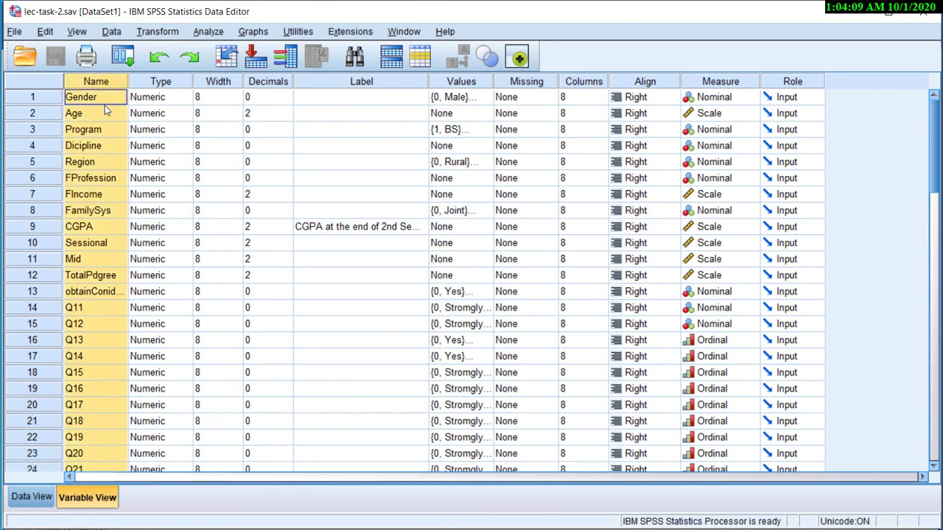
click(102, 101)
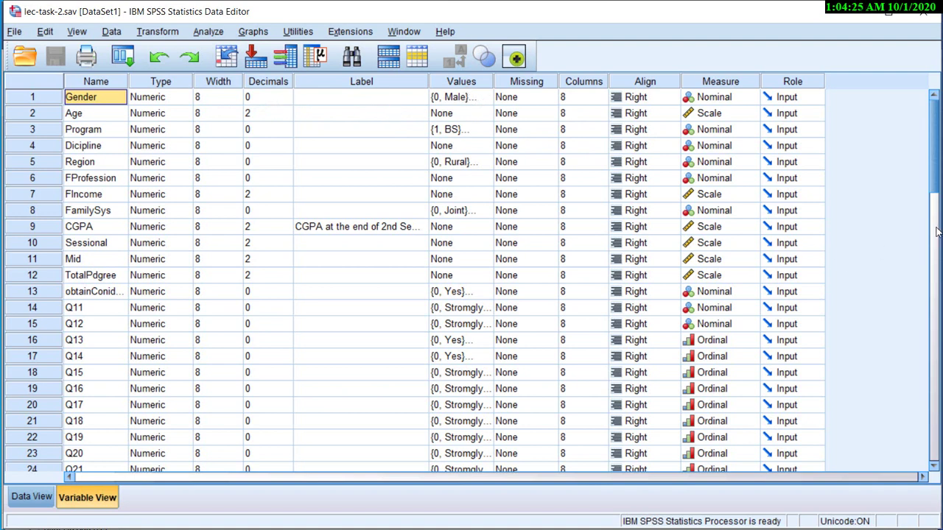
Try to add a variable named "gender" in empty row 56 below the last questionnaire variable
scroll(932, 187, down, 15)
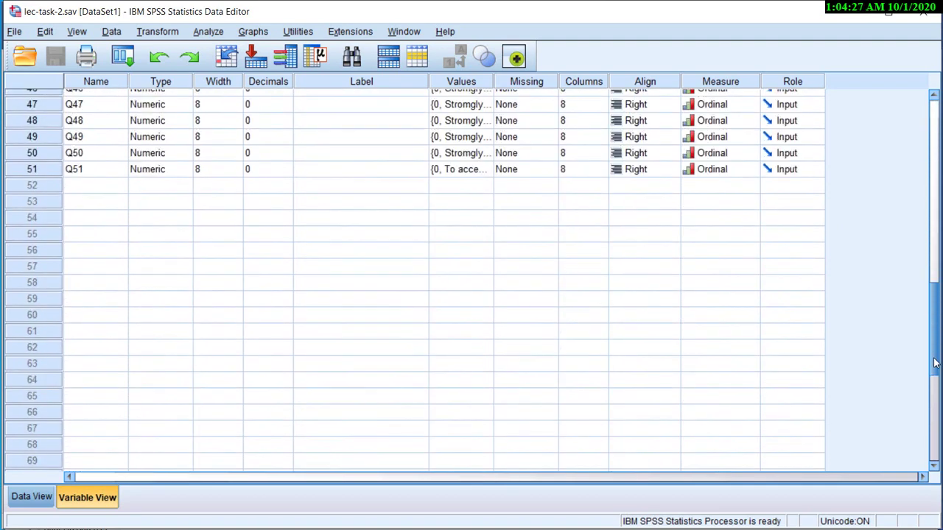
scroll(443, 397, up, 1)
click(99, 278)
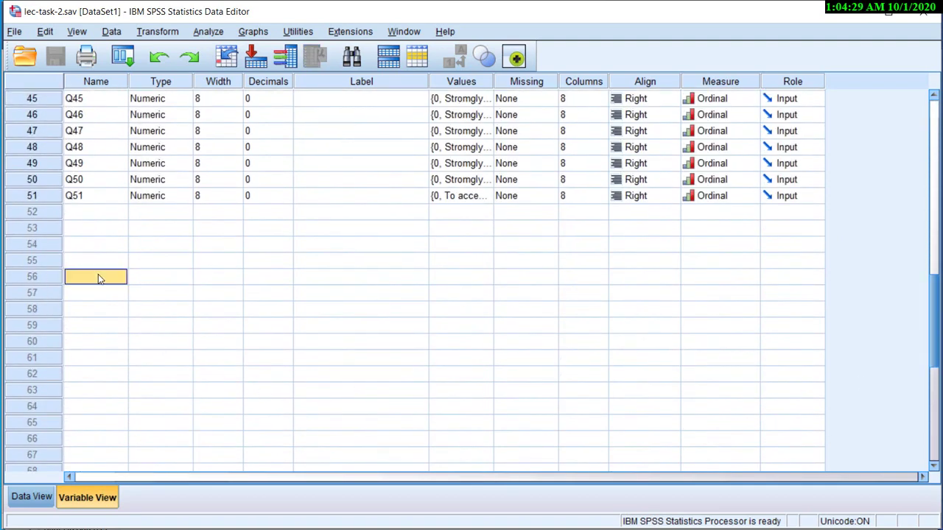
text(gender)
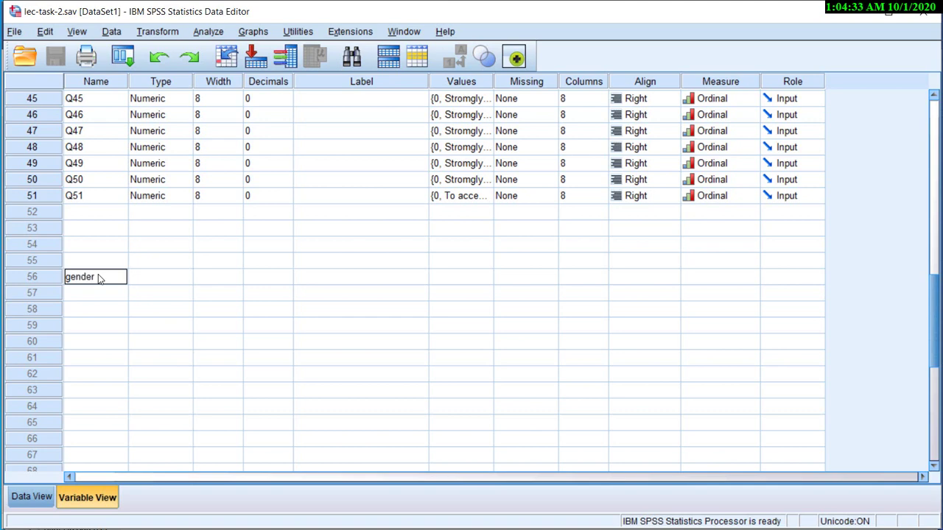
key(Return)
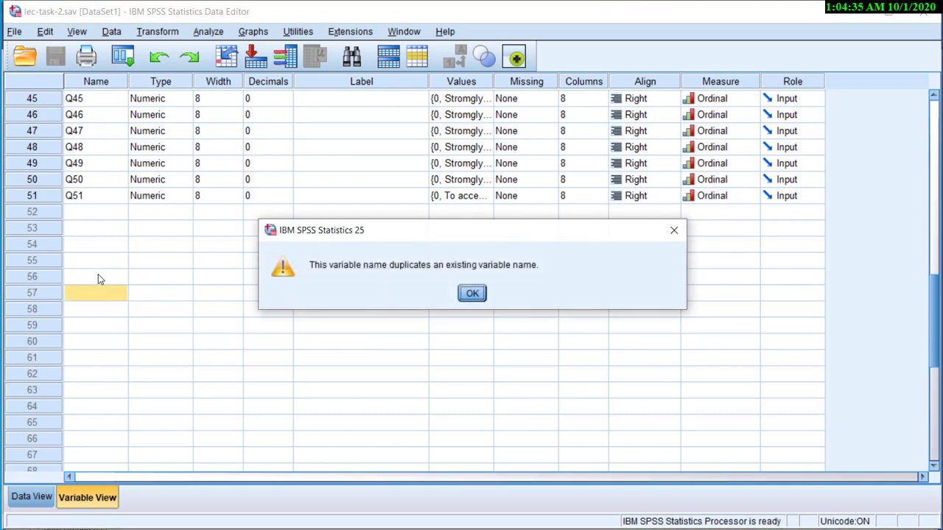
click(472, 294)
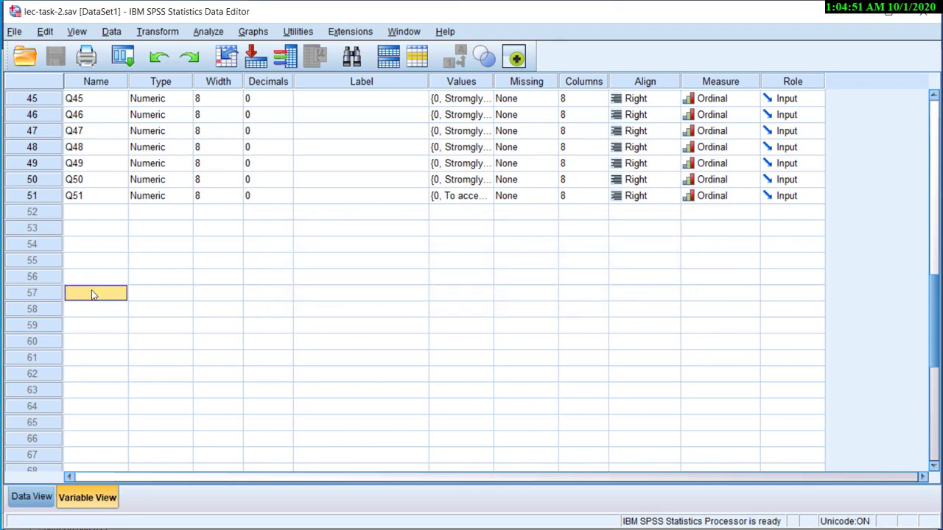
Try to name a new variable "gender-1" in row 57
text(gender)
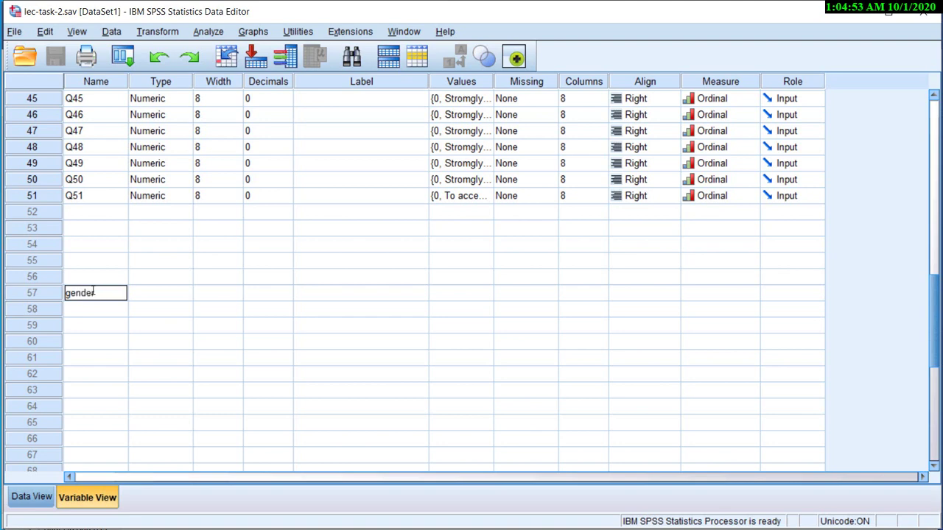
text(-1)
key(Return)
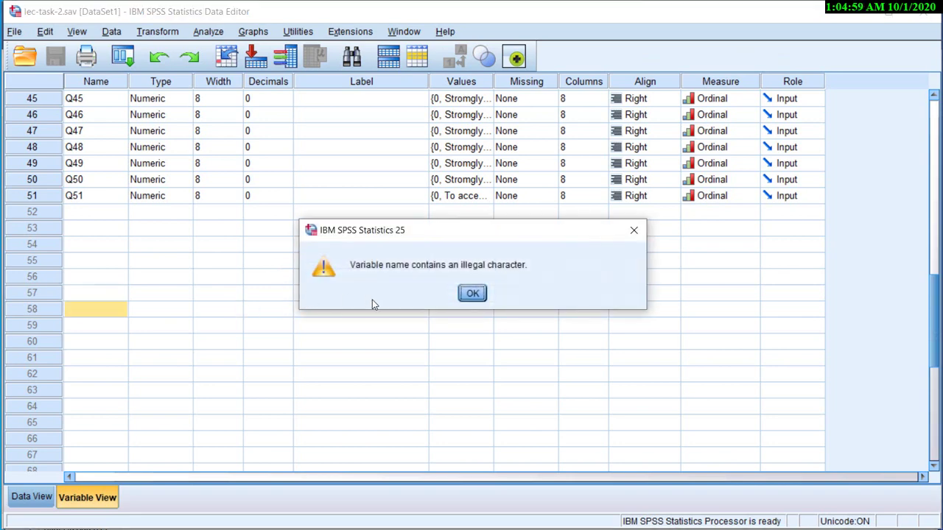
click(482, 294)
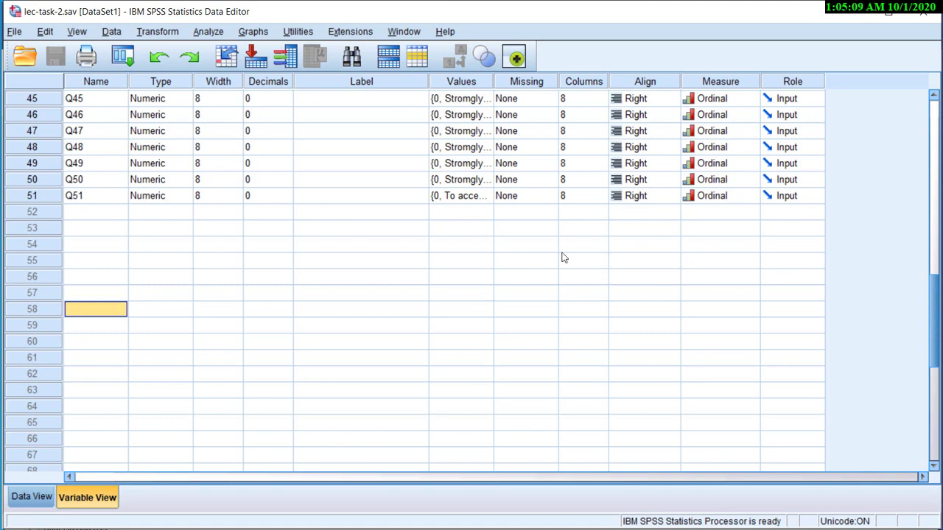
Add a new variable named "gender_1" in row 58
double_click(82, 312)
text(gender)
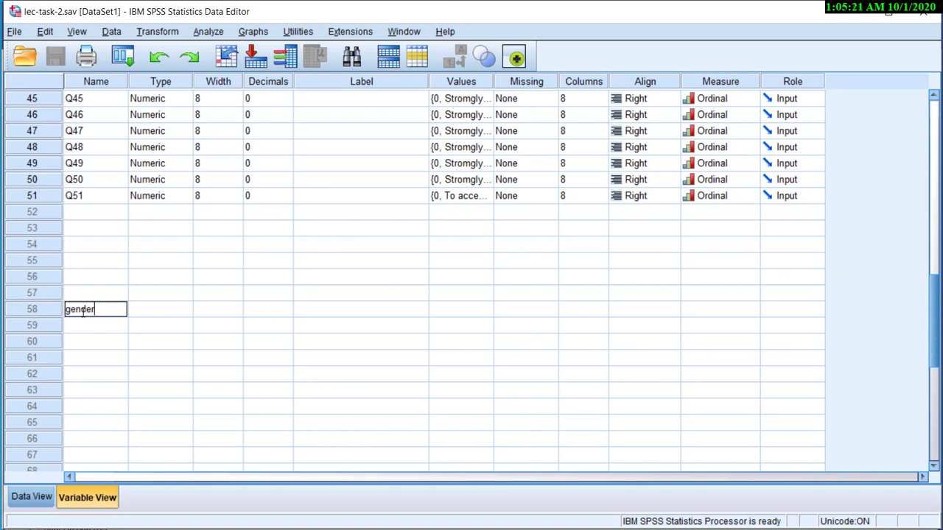
text(_1)
key(Return)
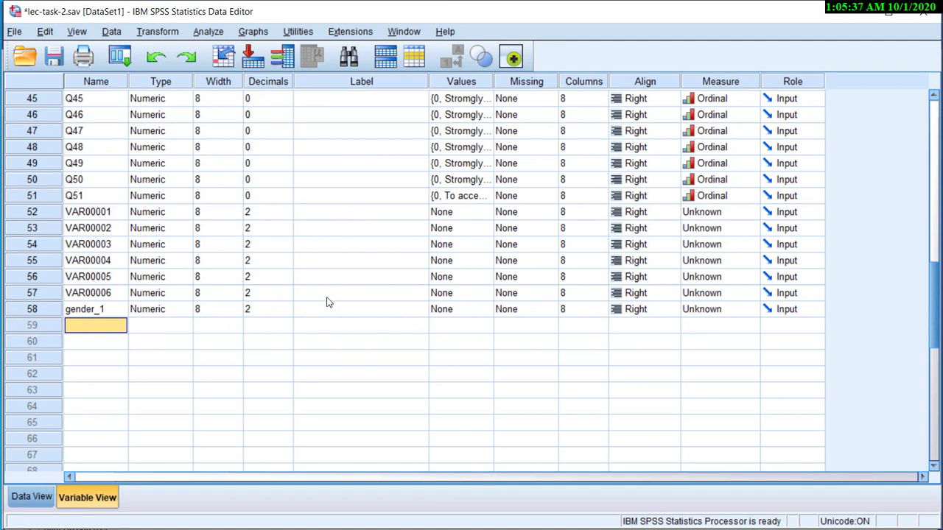
Define value labels for gender_1 with 1 as "male" and 2 as "female"
click(479, 314)
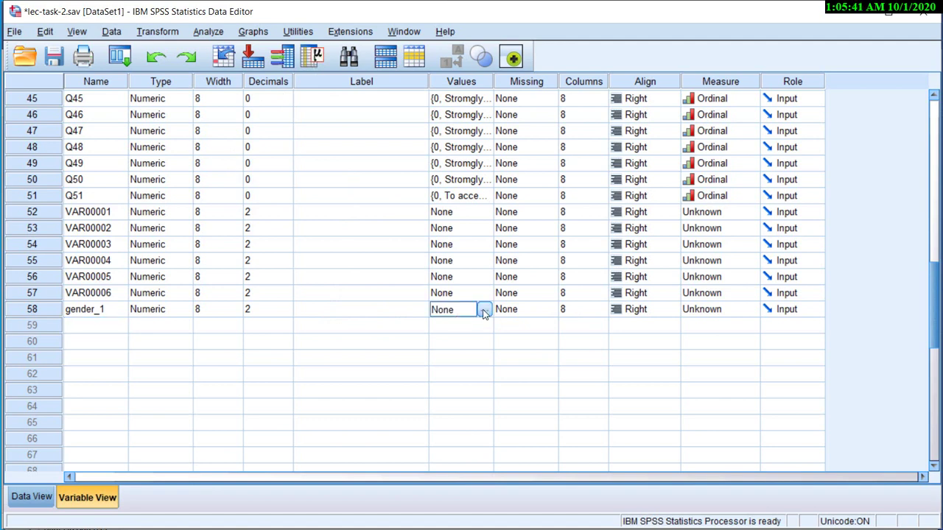
click(486, 314)
click(481, 316)
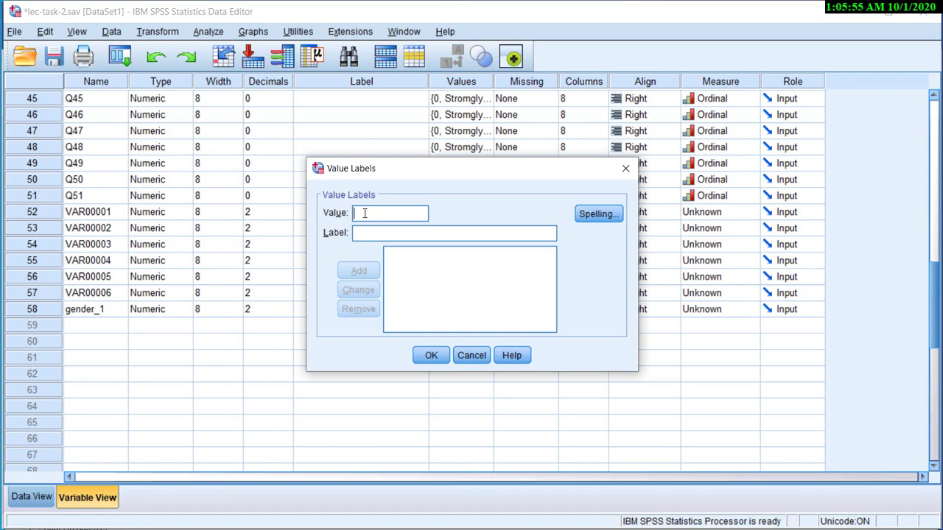
text(1)
text(male)
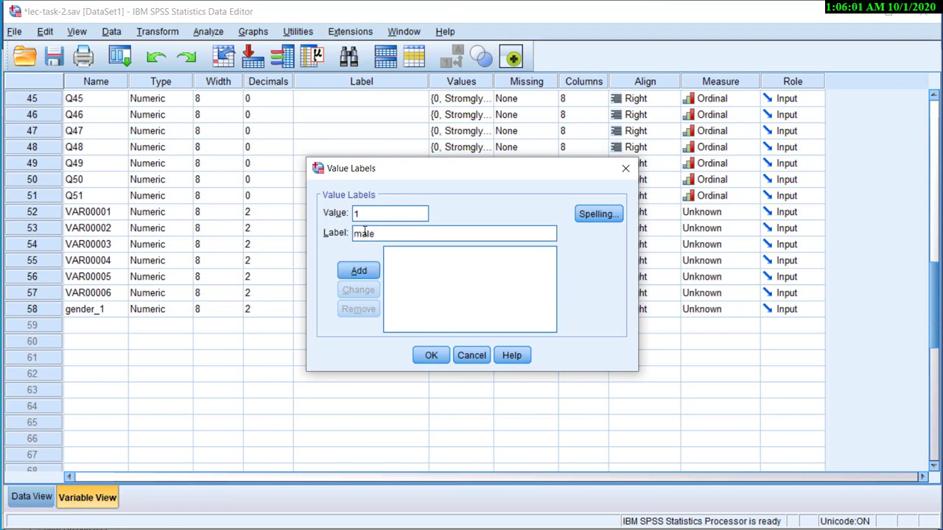
key(Return)
text(2)
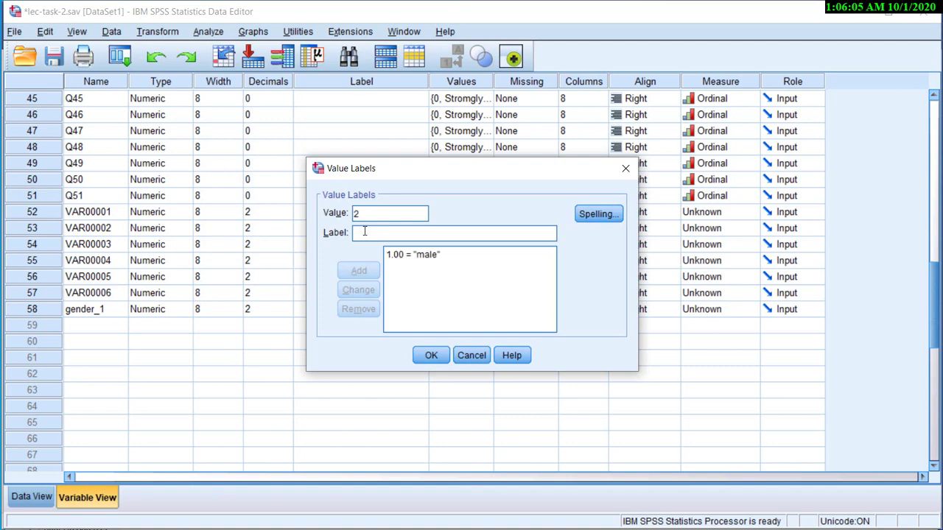
text(.00 = "female)
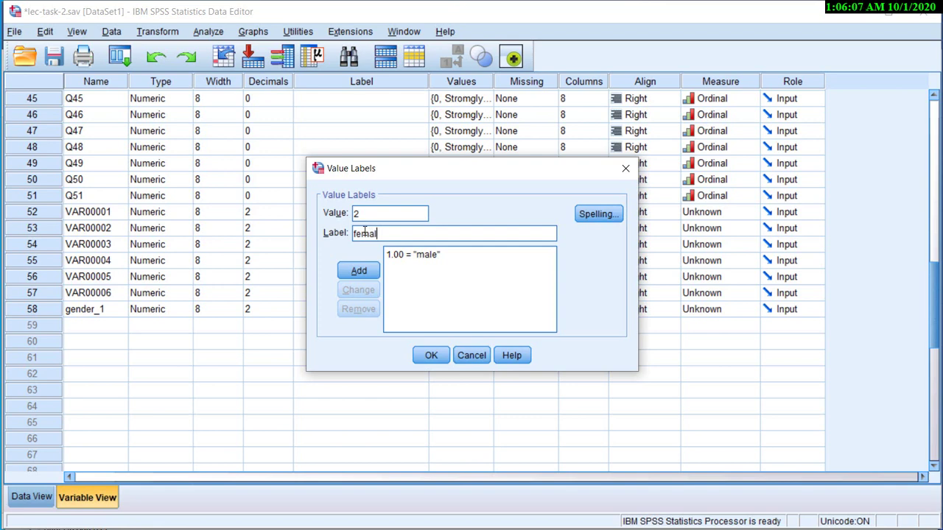
key(Return)
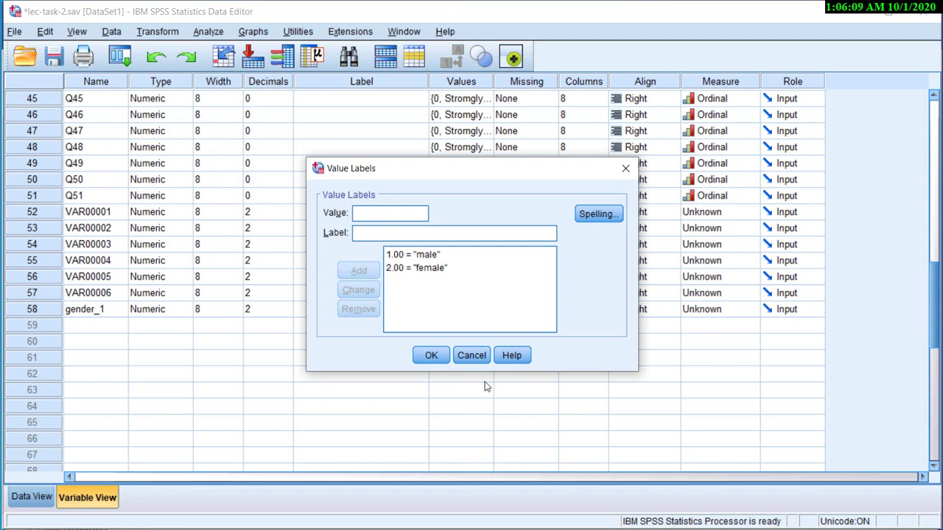
click(434, 357)
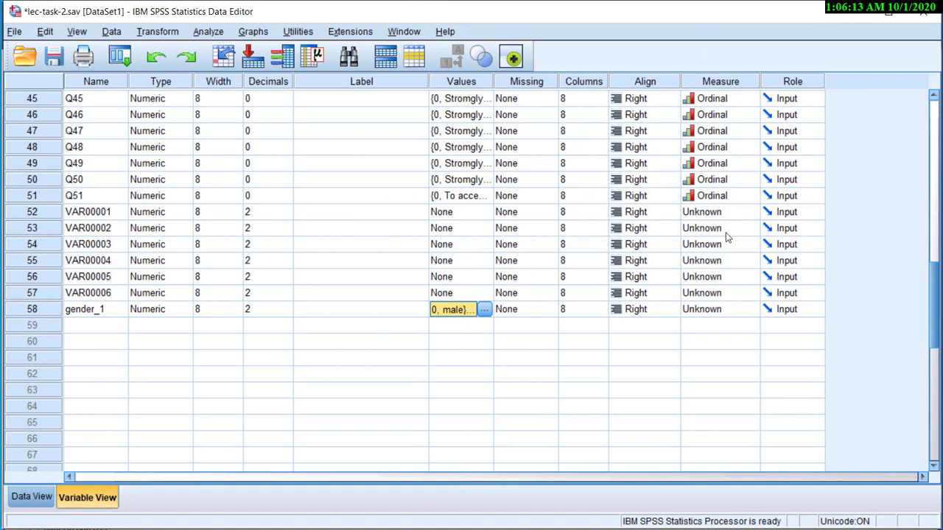
Set the measurement level of gender_1 to Nominal
click(717, 313)
click(748, 315)
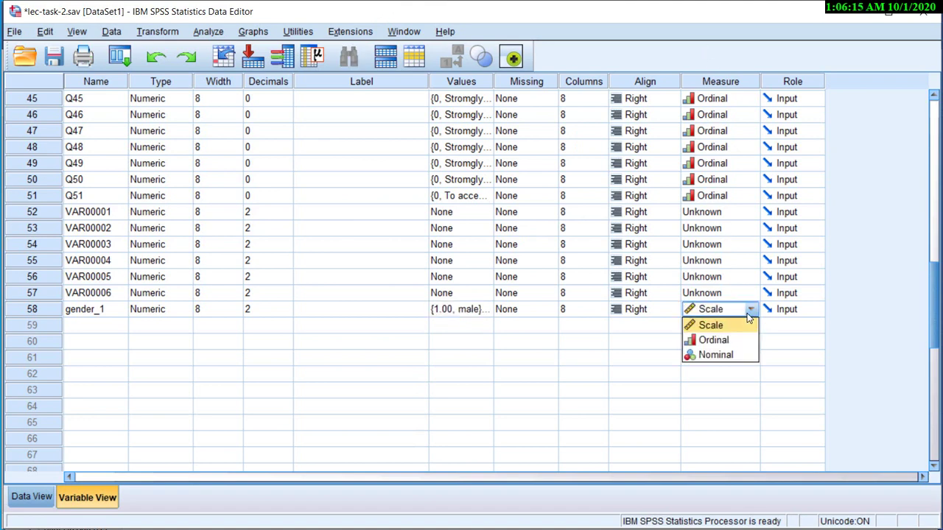
click(731, 356)
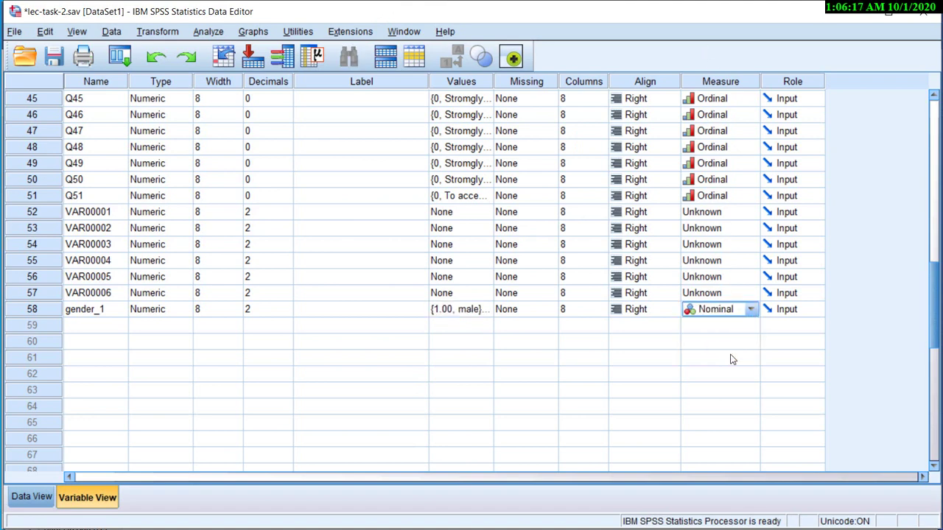
Copy the value labels of Q16 and select the Values cells of Q11 through Q50 as the paste range
drag(934, 322, 930, 187)
scroll(929, 187, down, 5)
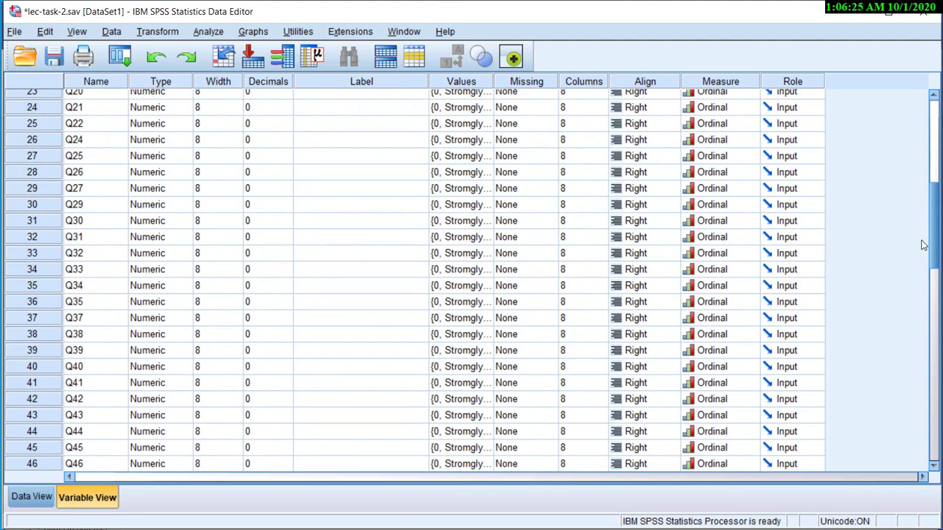
drag(930, 245, 930, 178)
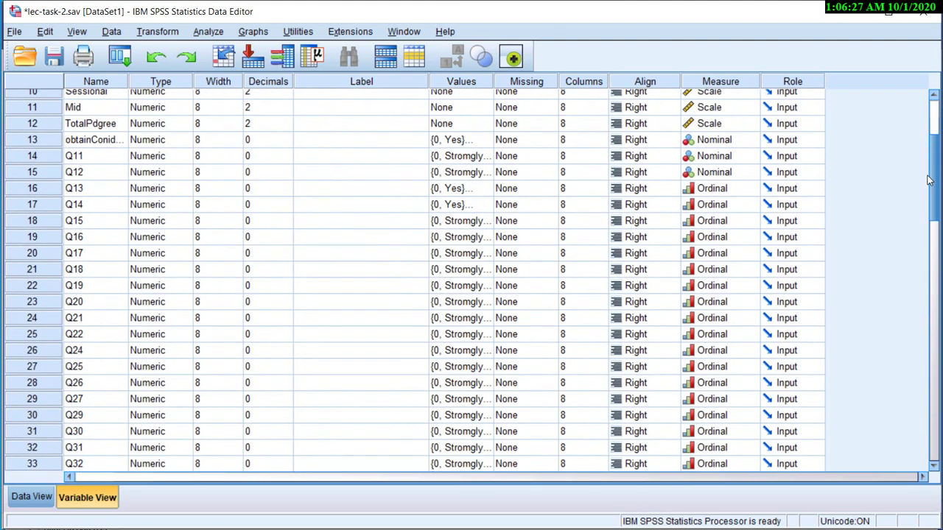
click(448, 242)
right_click(449, 243)
click(464, 250)
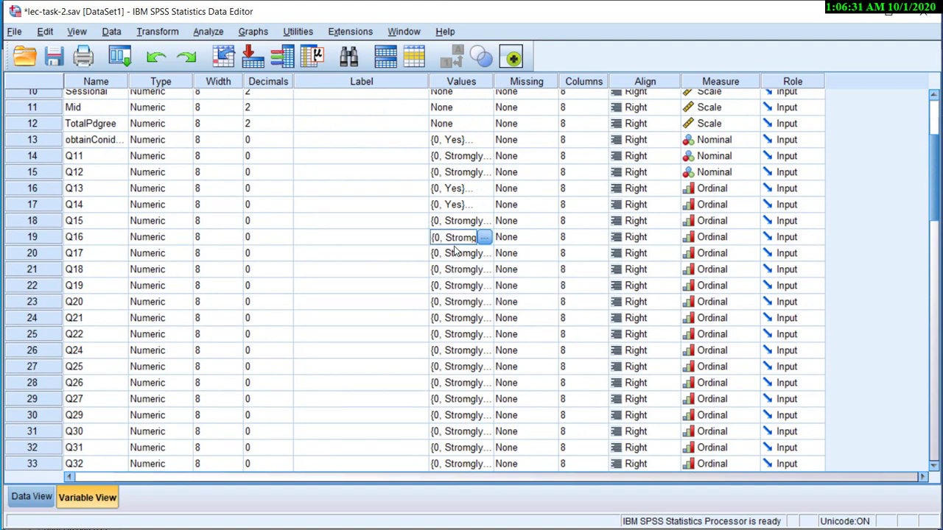
click(444, 159)
drag(445, 166, 458, 477)
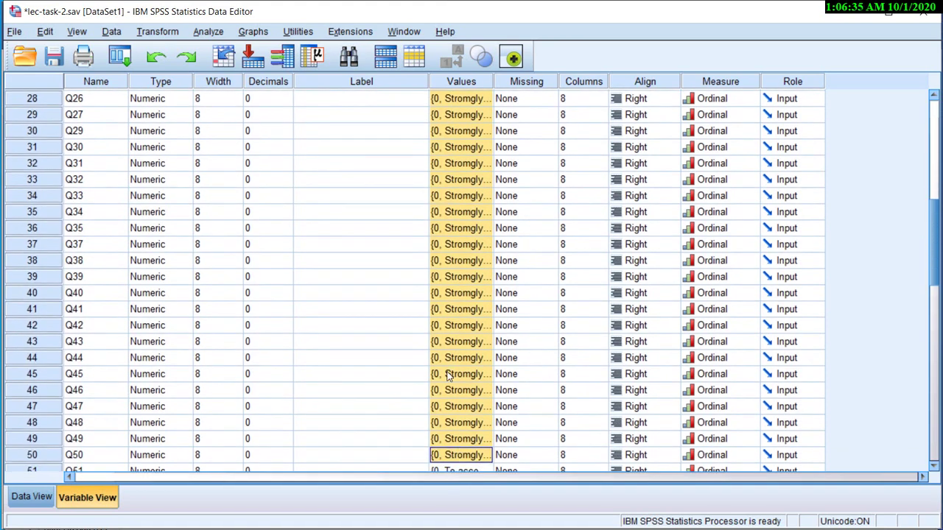
right_click(449, 310)
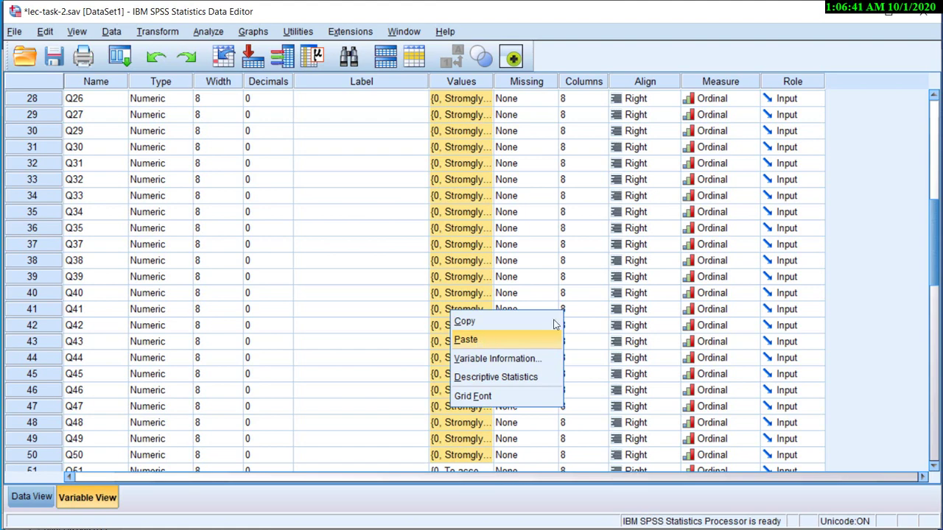
click(845, 314)
Review the value labels defined for Q11 in the Value Labels dialog
drag(933, 243, 933, 135)
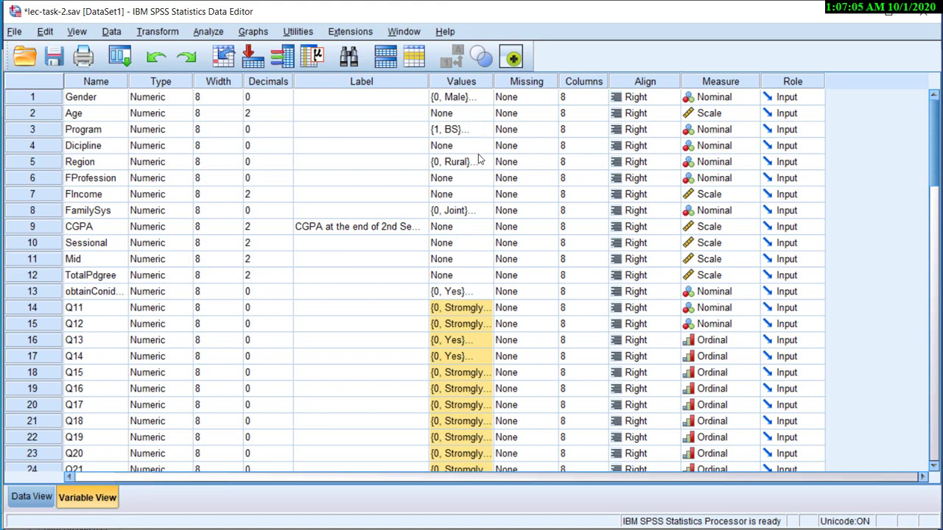
click(489, 311)
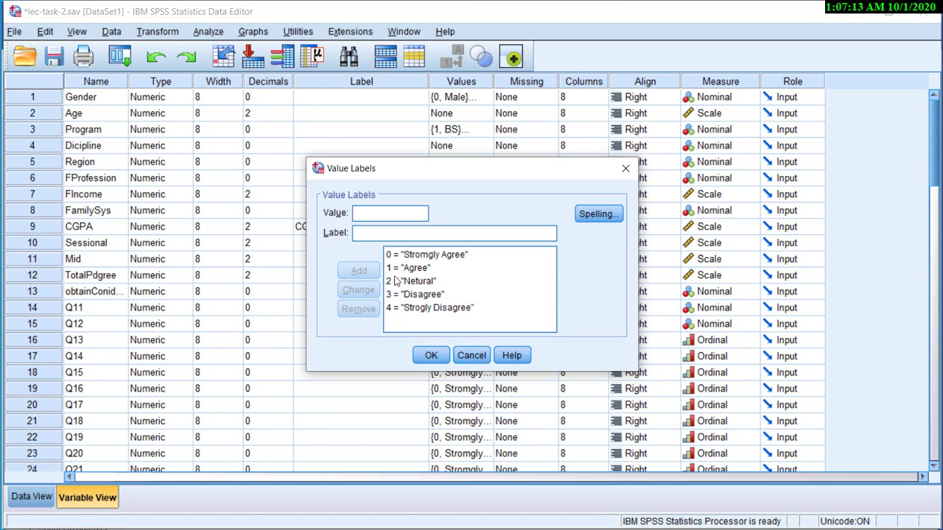
click(429, 356)
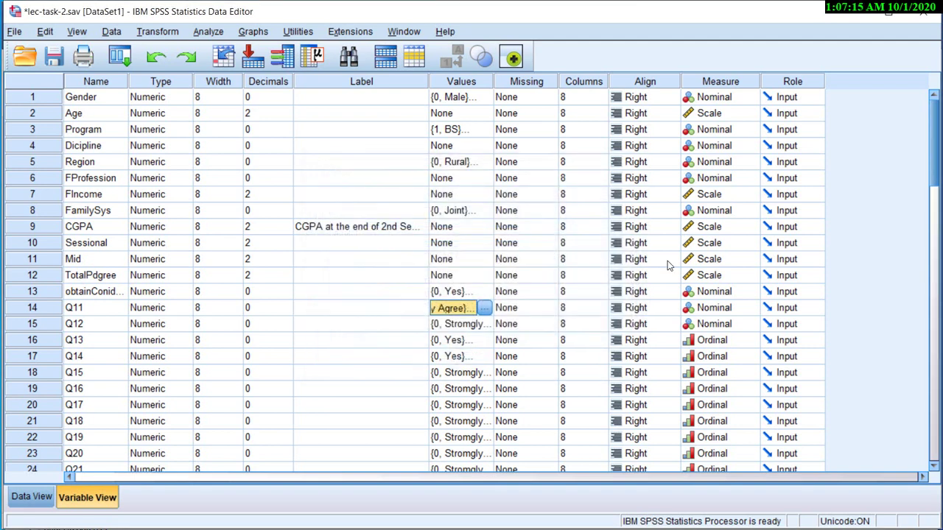